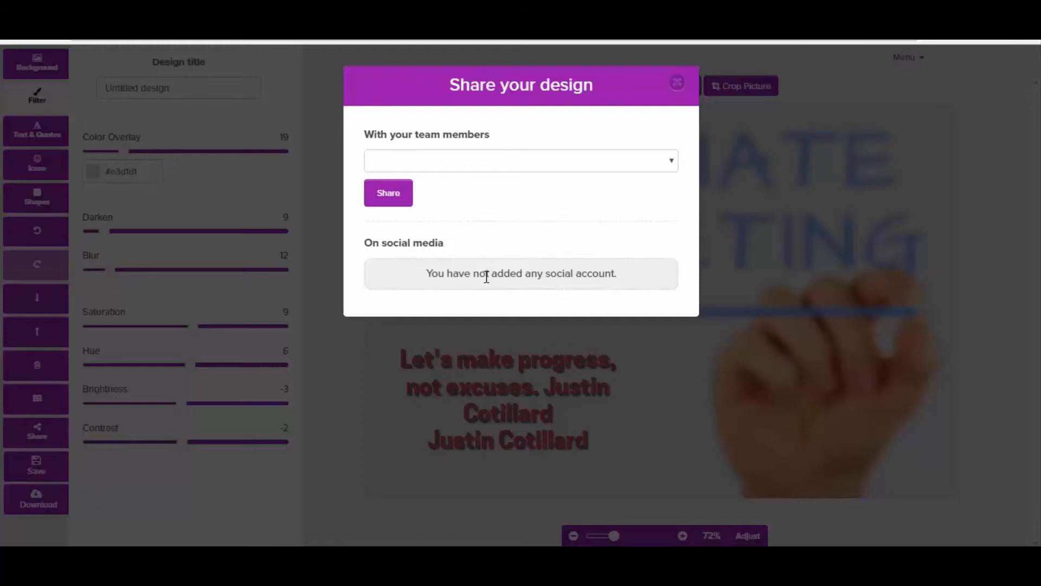
Close the sharing dialog and review the design's save options and available download formats
left_click(677, 84)
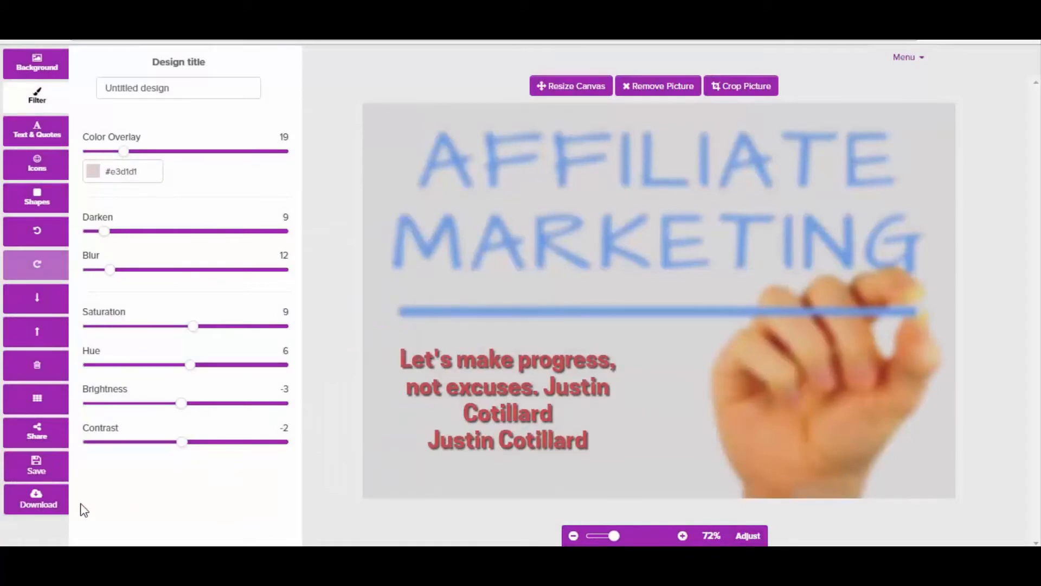
left_click(35, 469)
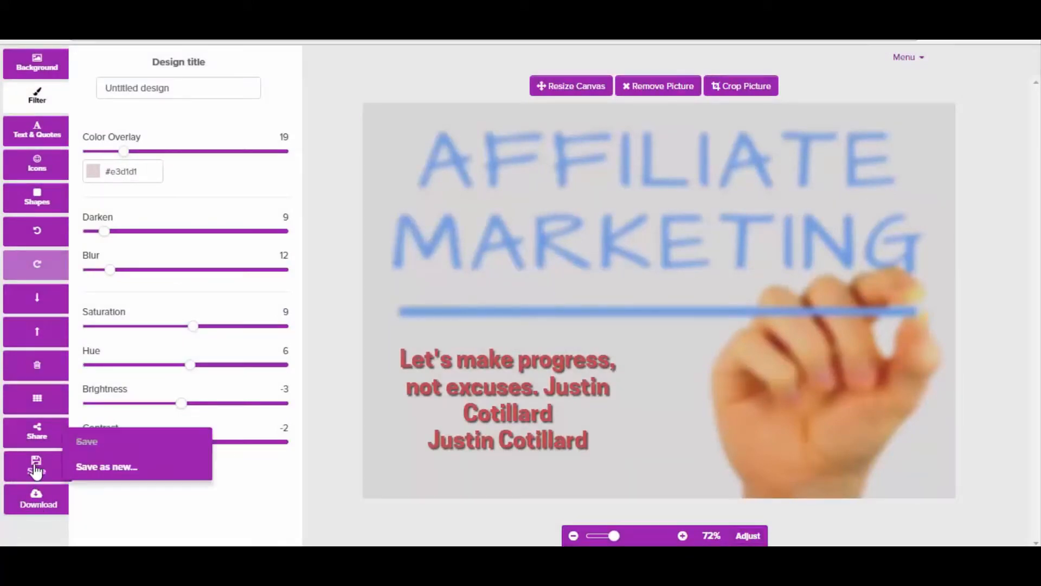
left_click(37, 505)
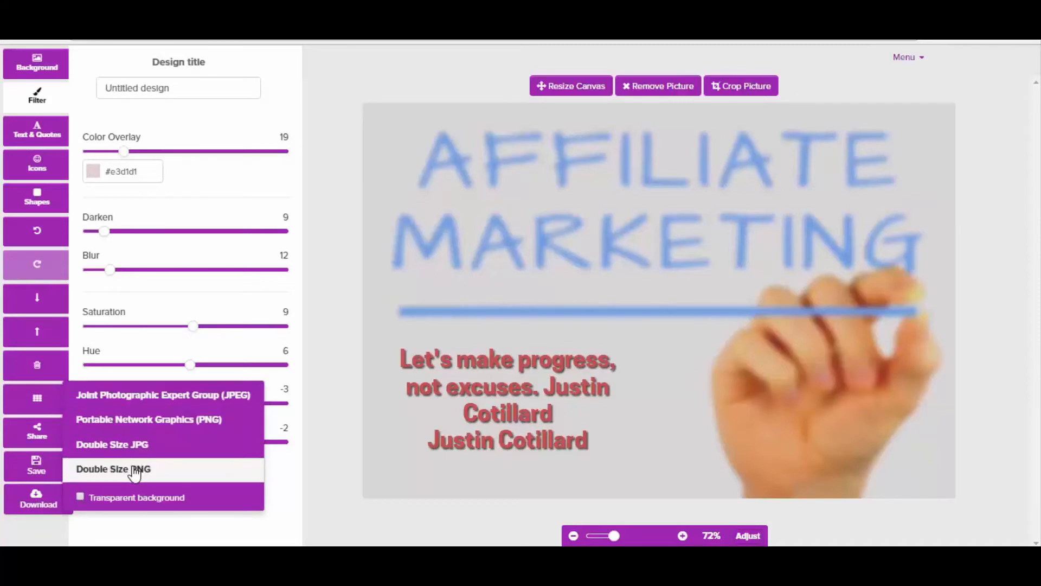
left_click(325, 407)
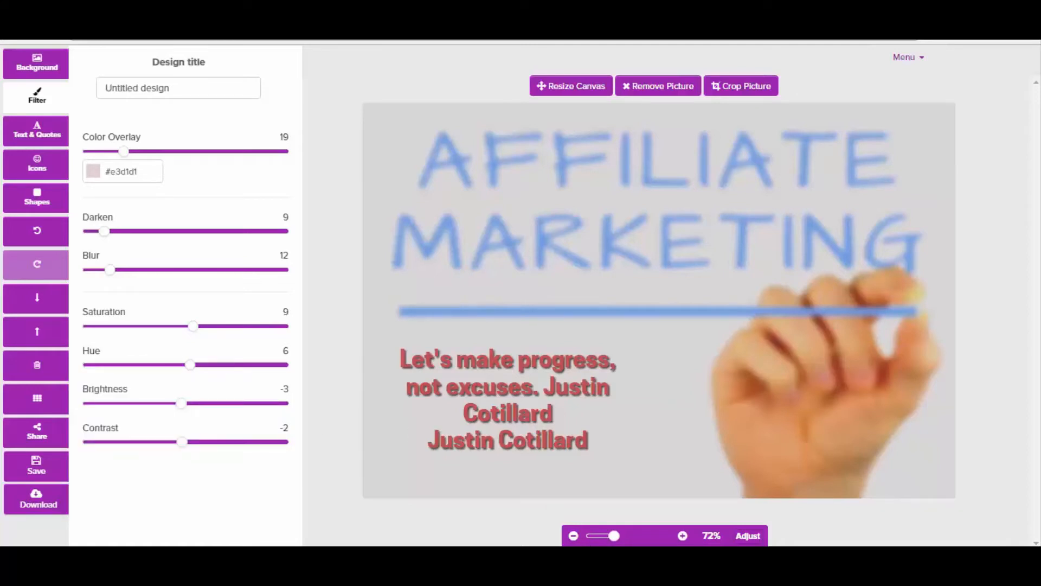
mouse_move(616, 537)
left_mouse_down()
mouse_move(602, 537)
mouse_move(611, 538)
left_mouse_up()
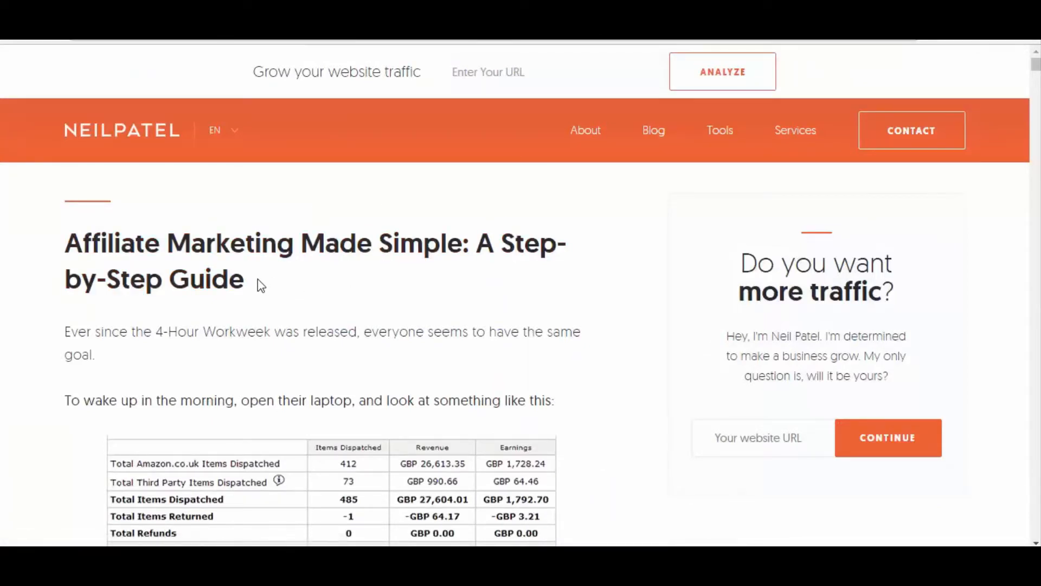
Send the article title "Affiliate Marketing Made Simple: A Step-by-Step Guide" to Pixelmodo as a new text design and move the text slightly up
left_click_drag(253, 287, 79, 245)
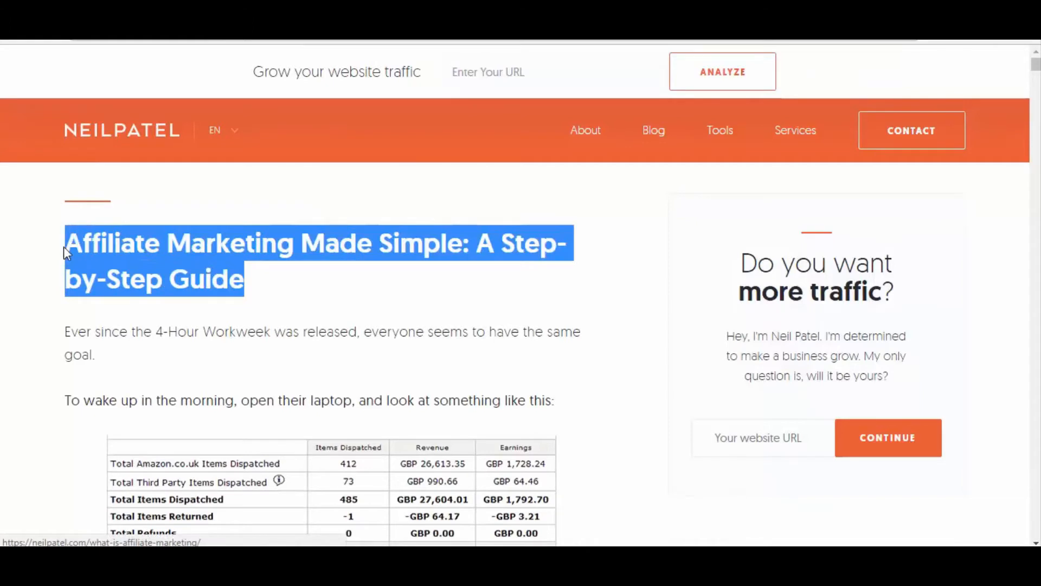
right_click(63, 248)
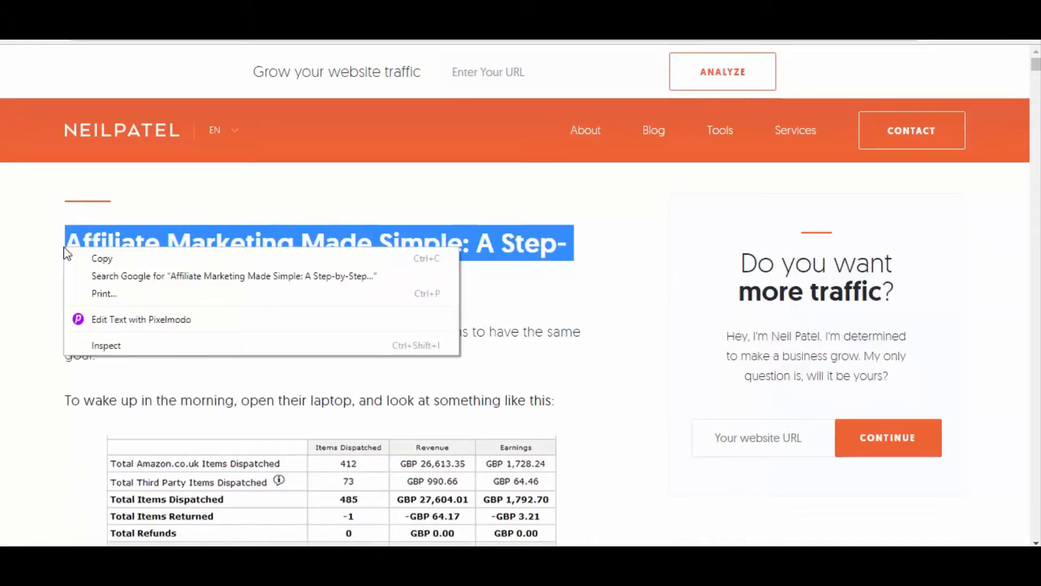
left_click(122, 322)
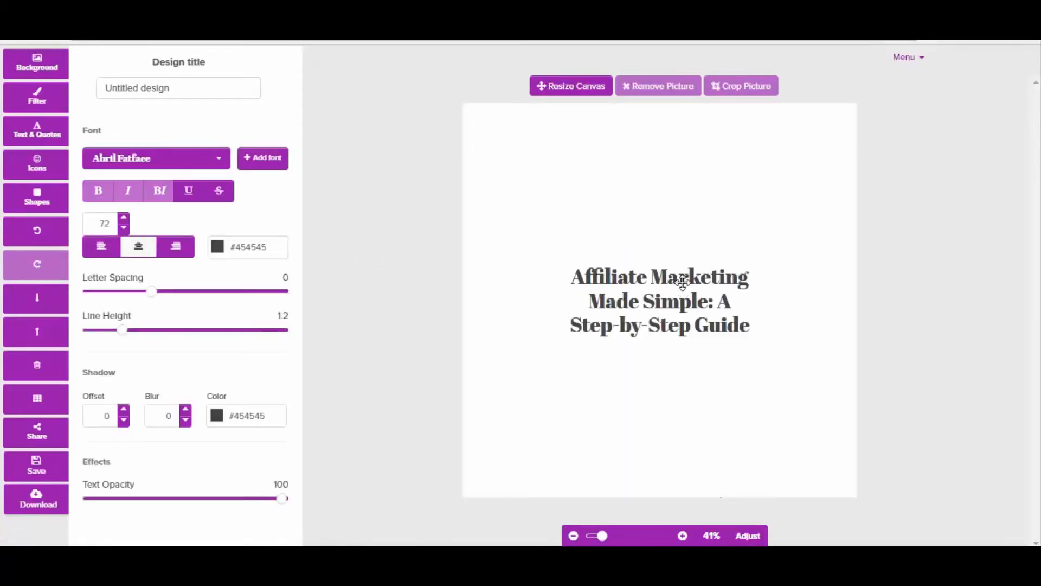
mouse_move(686, 287)
left_mouse_down()
mouse_move(694, 184)
mouse_move(681, 171)
mouse_move(689, 259)
mouse_move(679, 271)
left_mouse_up()
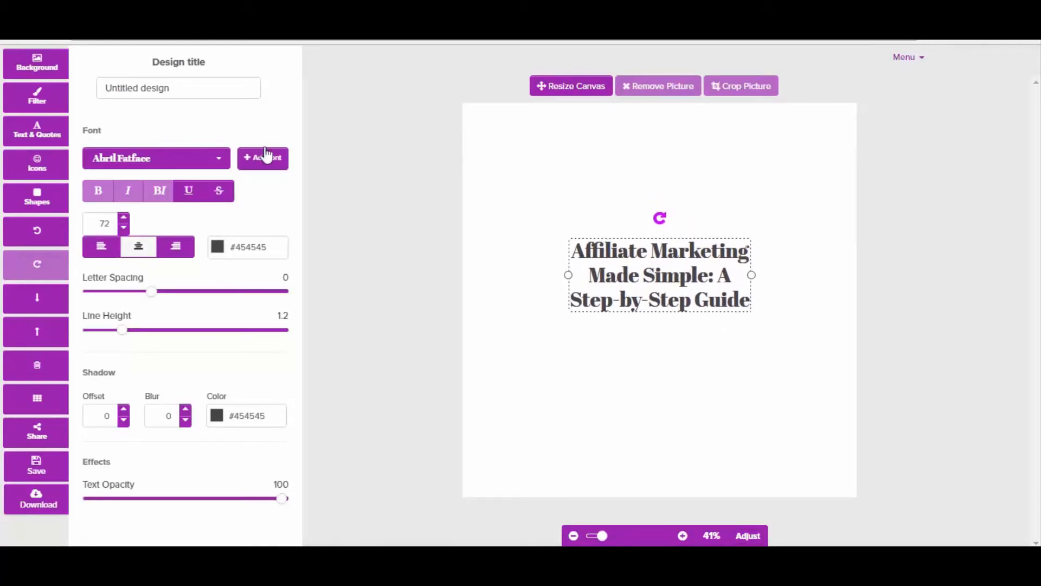
Search the background images for "affiliate"
left_click(36, 75)
left_click(158, 266)
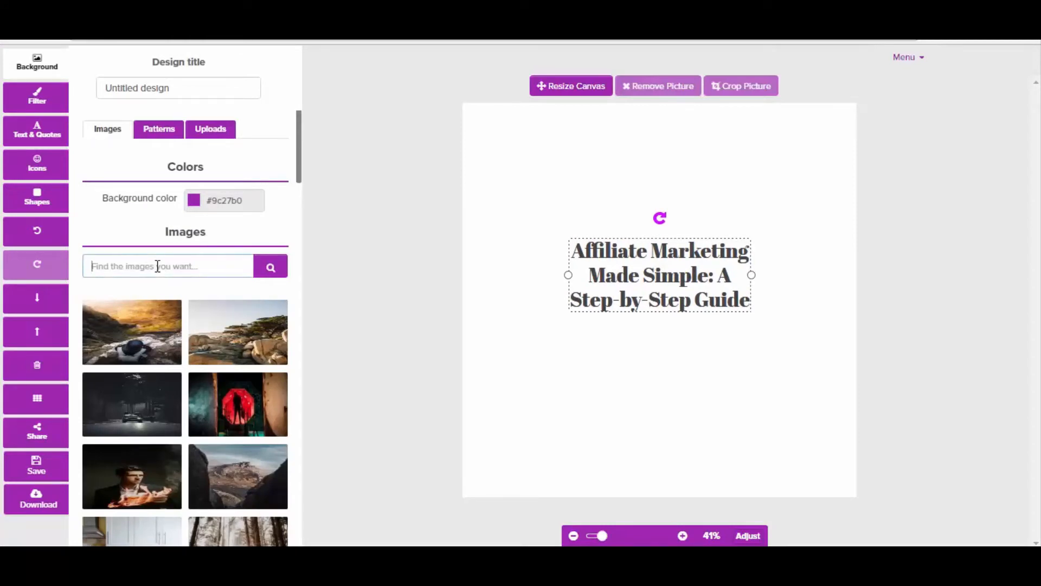
left_click(157, 266)
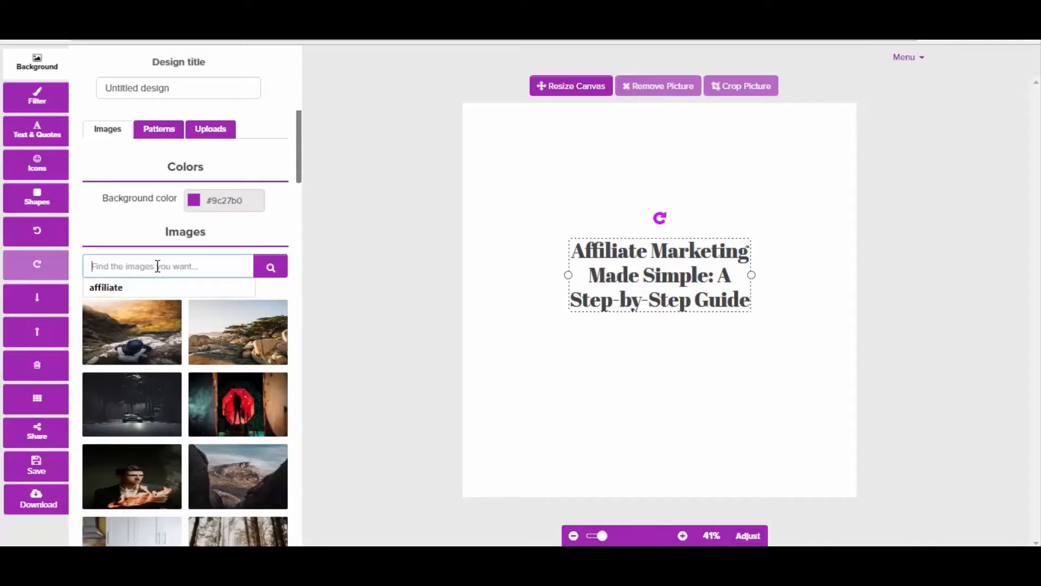
type("affiliate")
left_click(122, 291)
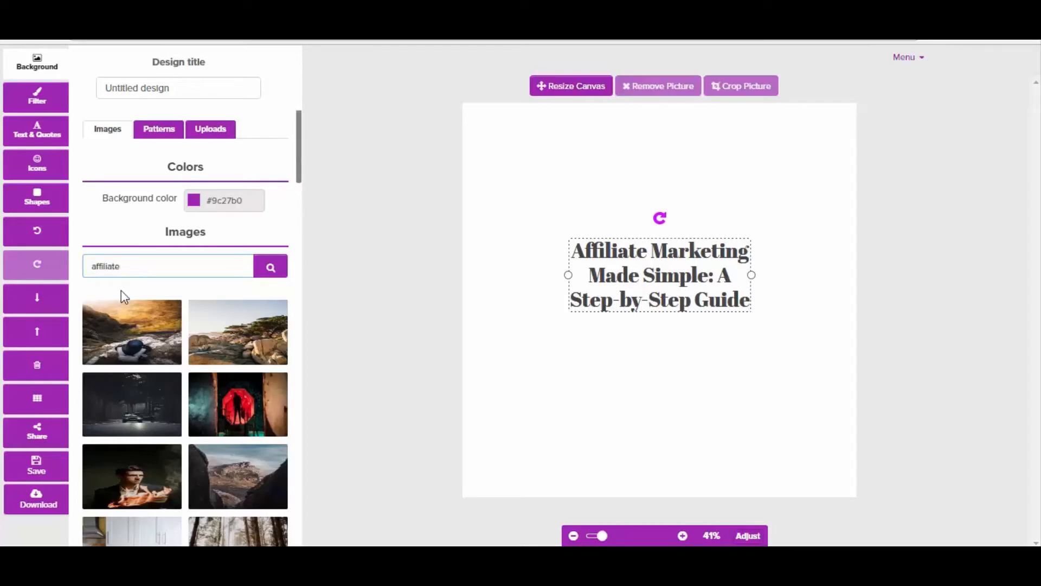
left_click(271, 268)
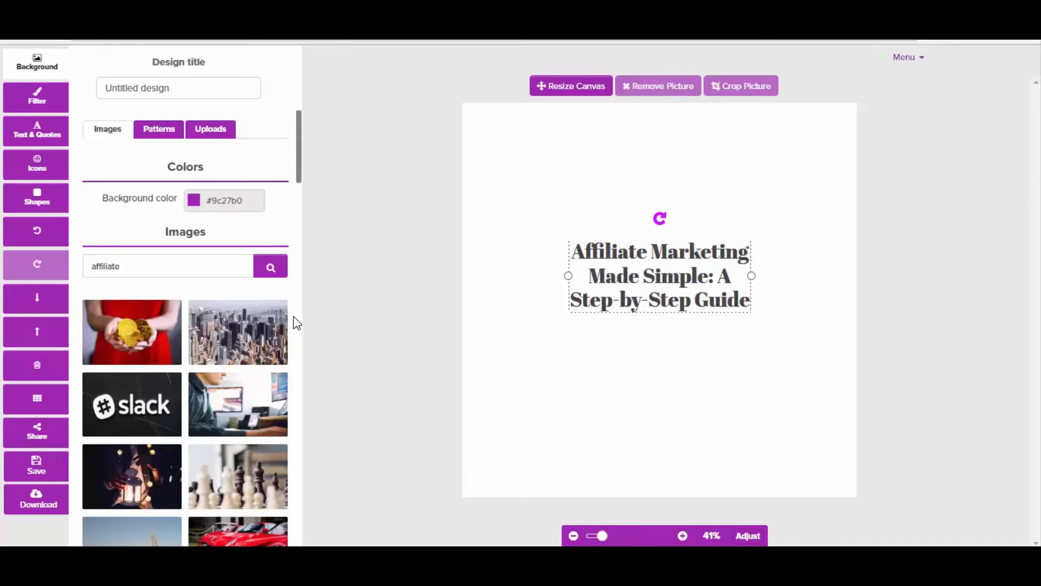
Set the photo of a man in a hoodie working at a computer desk as the background
scroll(293, 316, "down", 1)
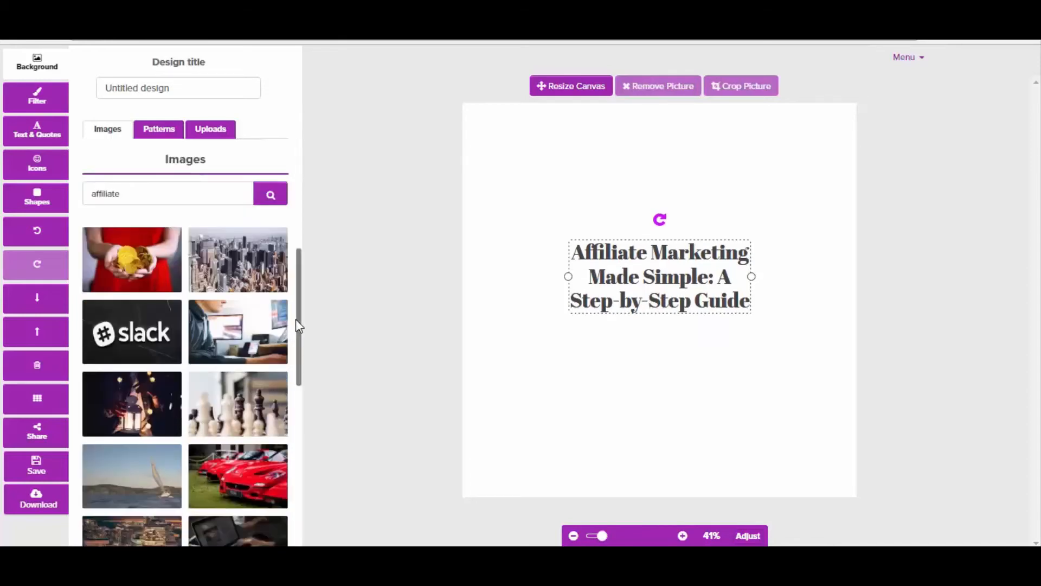
scroll(298, 326, "down", 1)
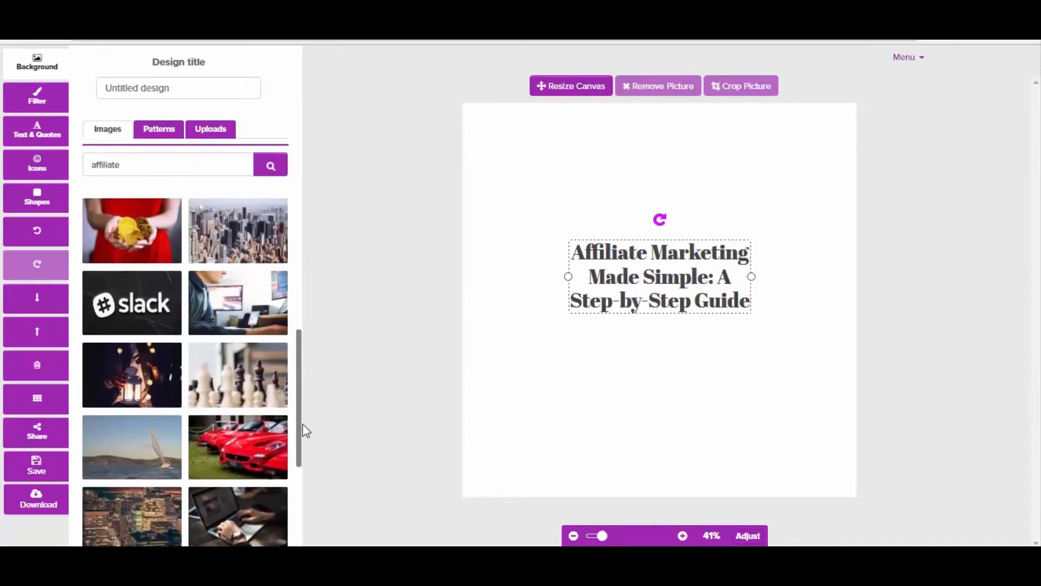
left_click_drag(303, 424, 305, 402)
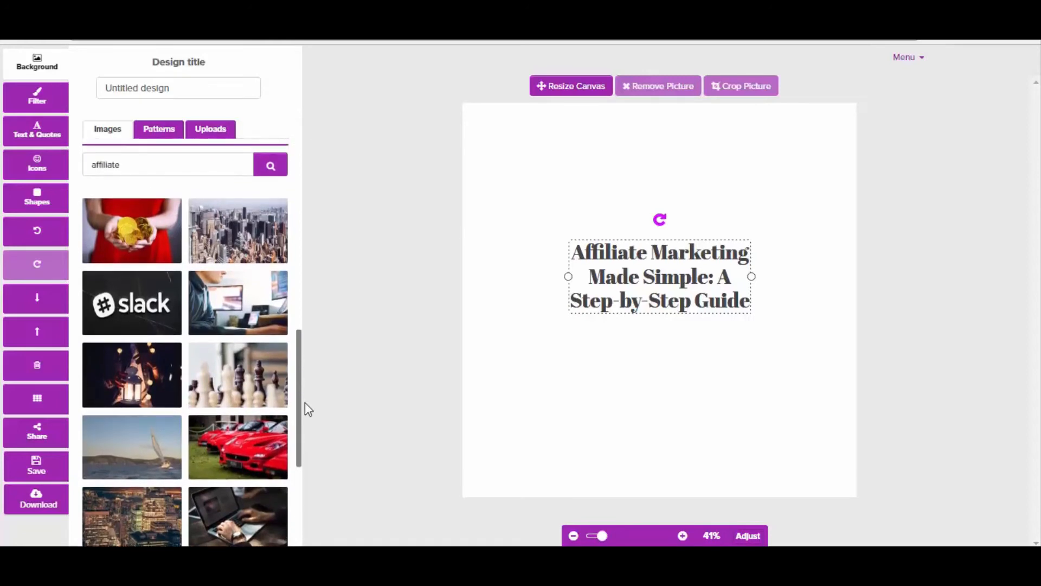
left_click(237, 299)
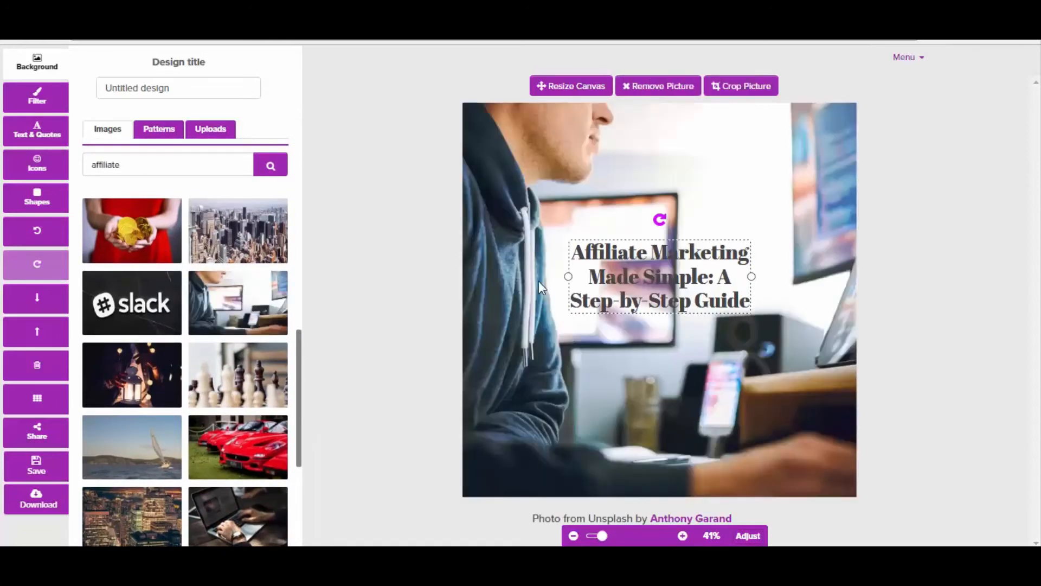
Move the title slightly up over the monitor in the photo and colour its text red
left_click_drag(656, 279, 667, 251)
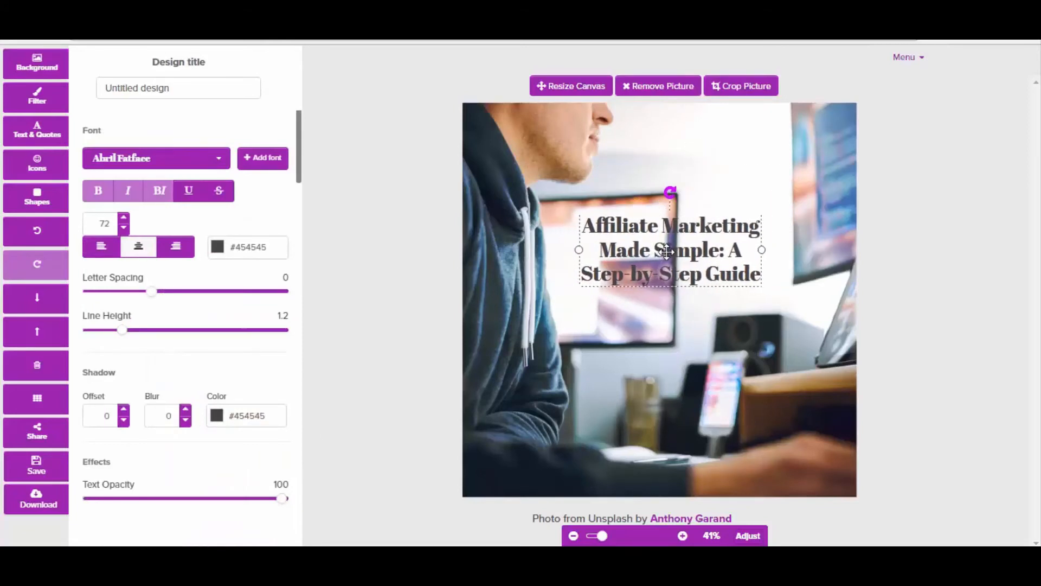
left_click(217, 247)
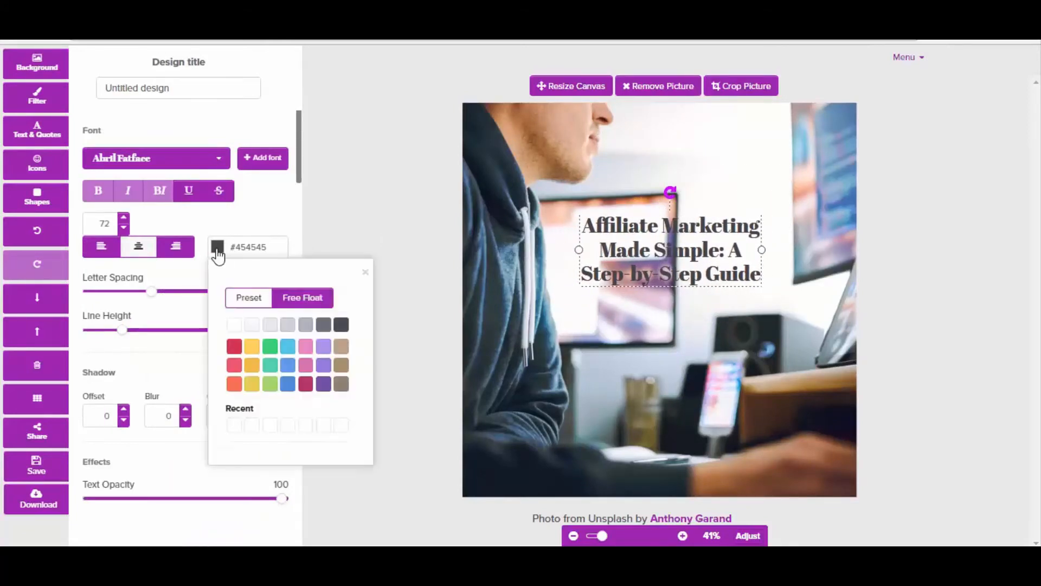
left_click(234, 345)
left_click(548, 323)
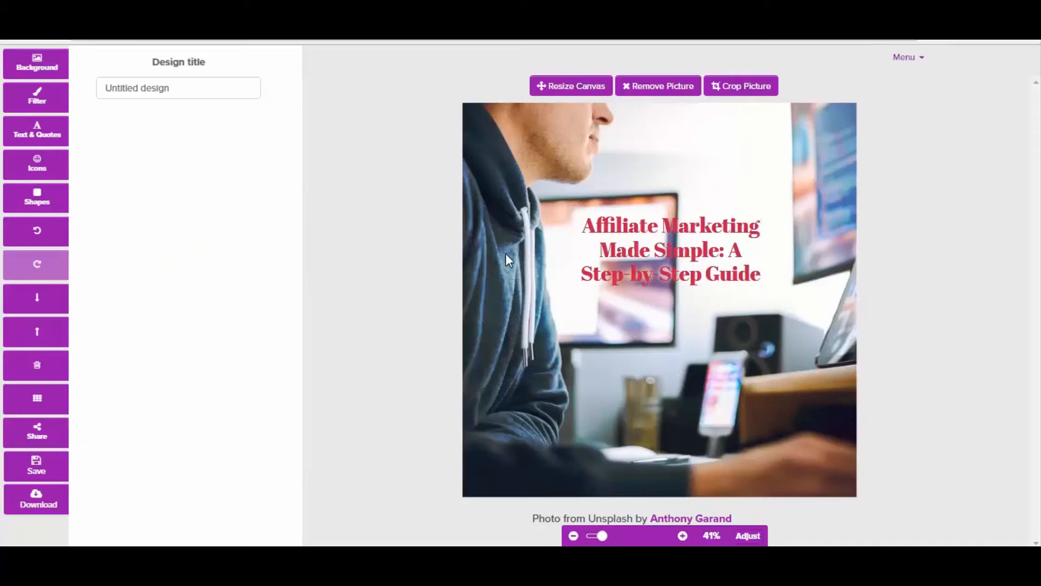
Apply a black colour overlay of 20 to the background photo and increase its Darken and Blur filters
left_click(40, 105)
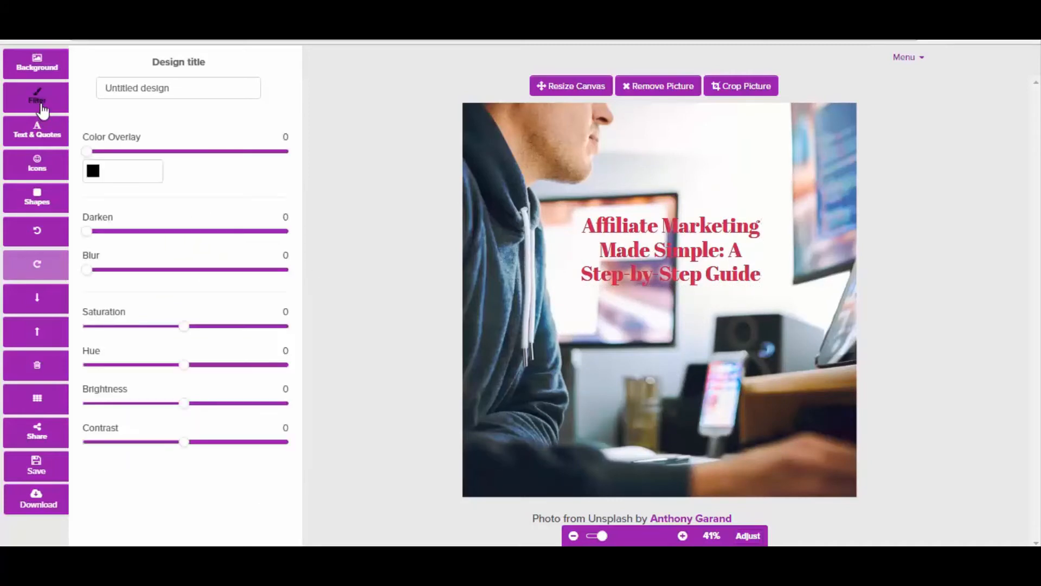
left_click_drag(89, 156, 128, 159)
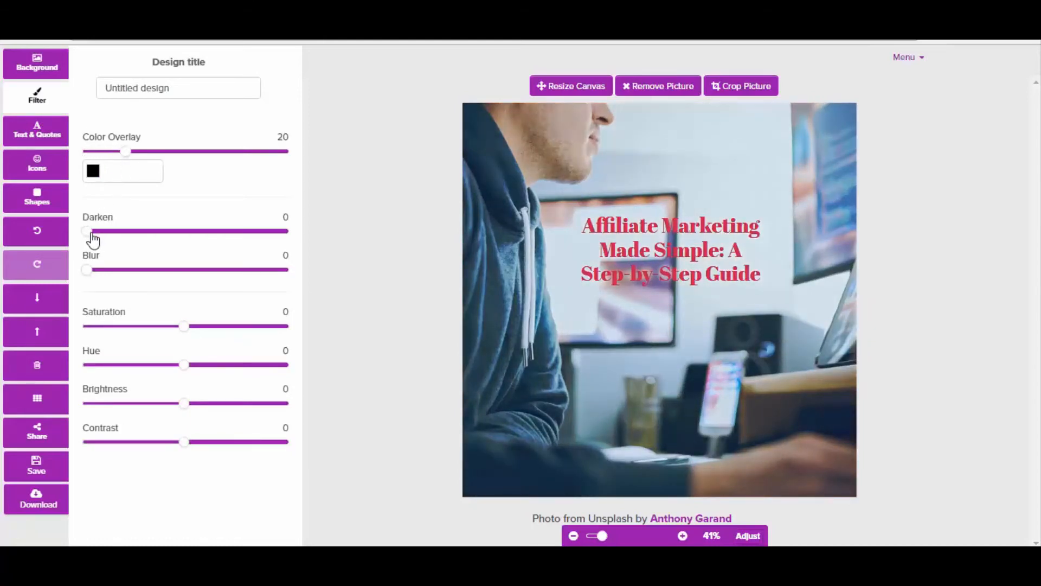
left_click_drag(88, 232, 134, 233)
left_click_drag(87, 274, 135, 281)
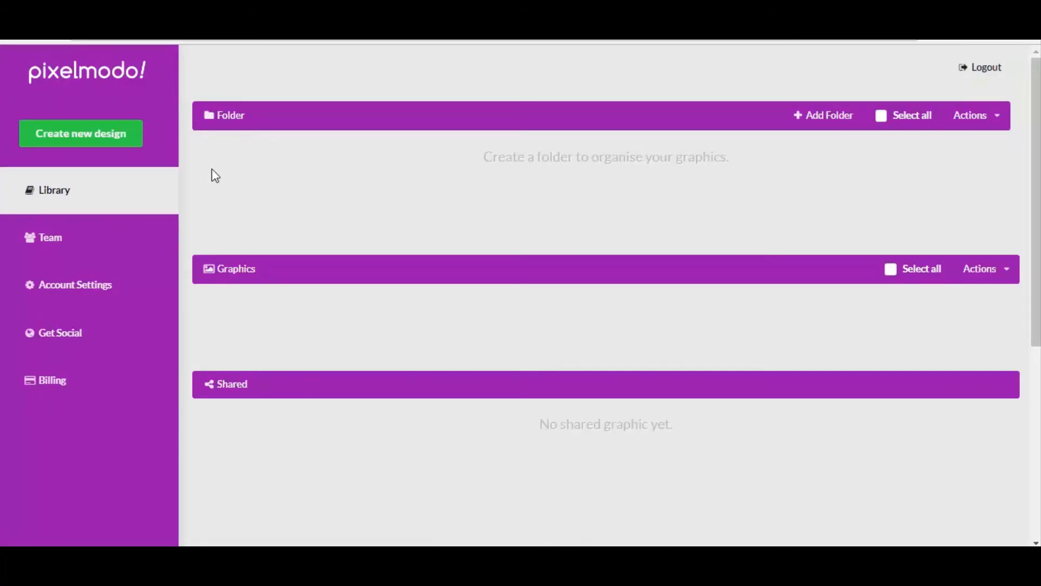
Start a new design using the 1200px x 900px Facebook Post size
left_click(90, 140)
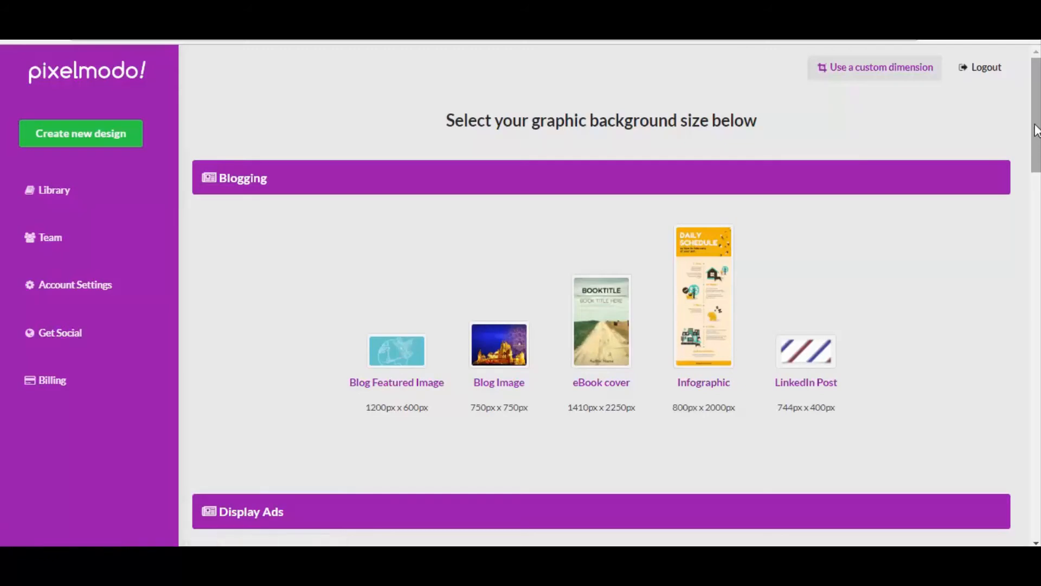
left_click_drag(1035, 130, 1038, 420)
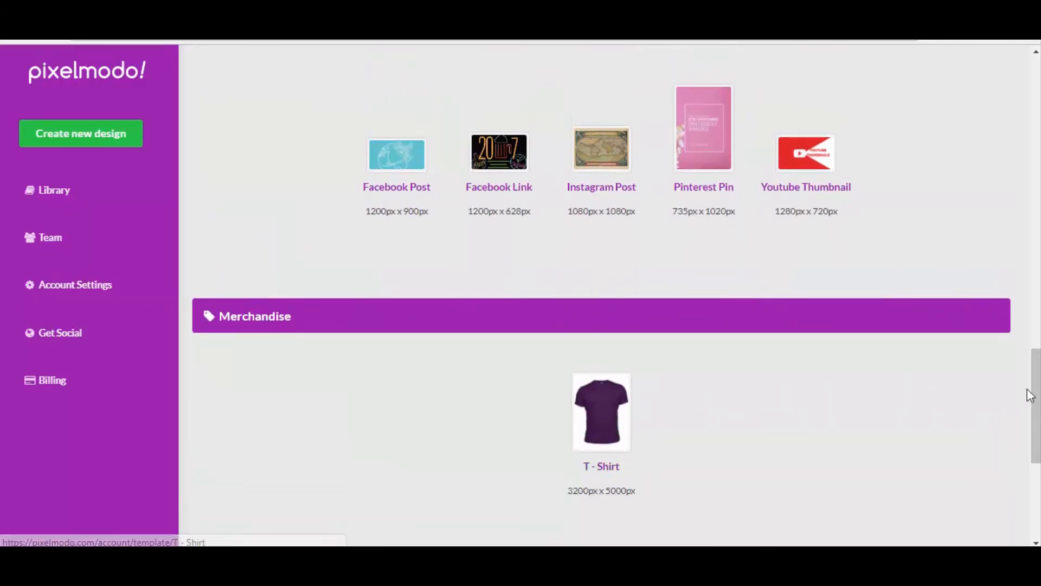
left_click_drag(1036, 394, 1037, 384)
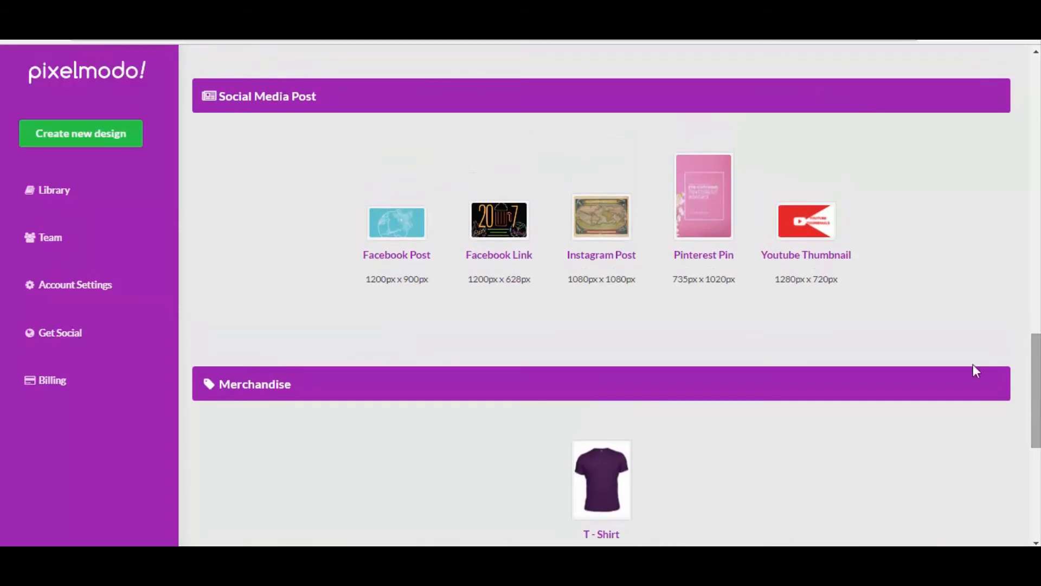
left_click(396, 239)
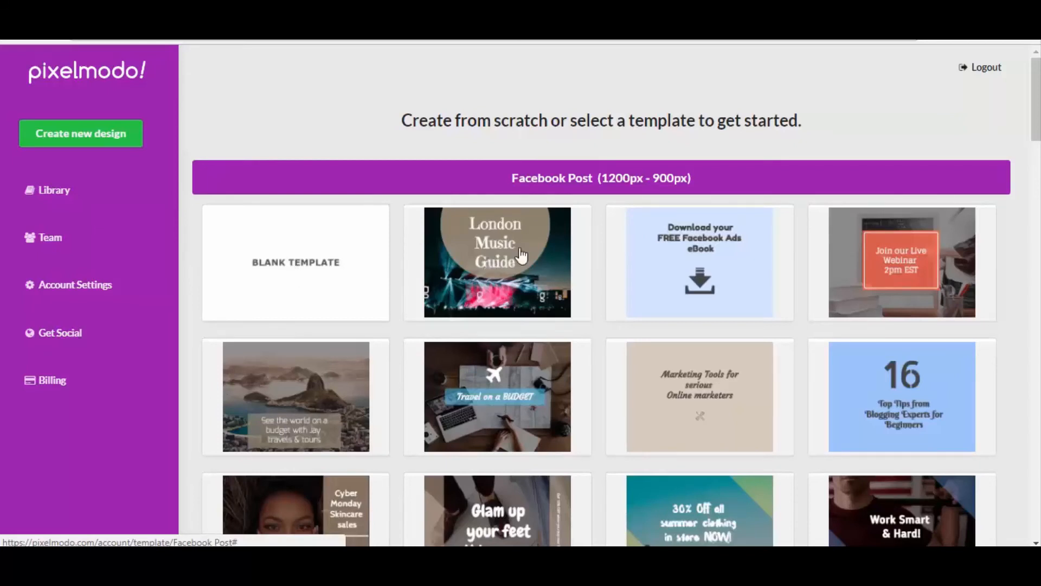
Open the "Cyber Monday Skincare sales" template for editing and view the background image options
left_click_drag(1036, 99, 1035, 127)
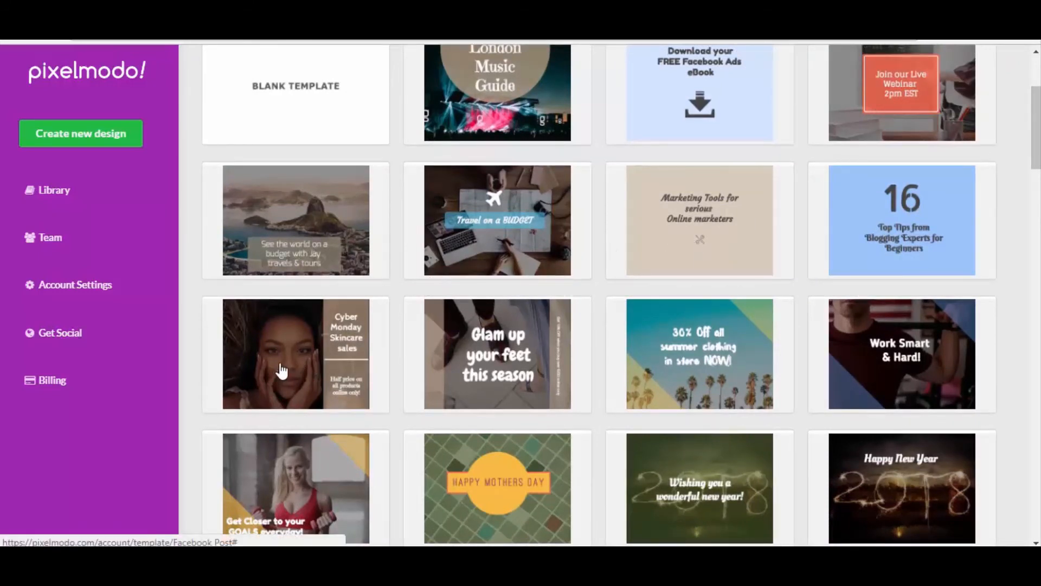
scroll(282, 371, "up", 4)
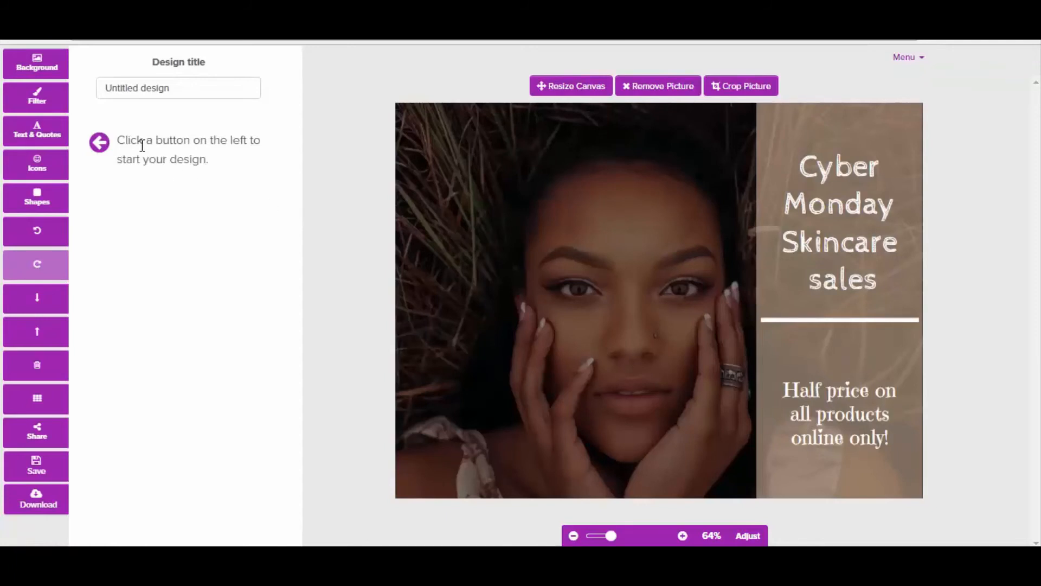
left_click(37, 71)
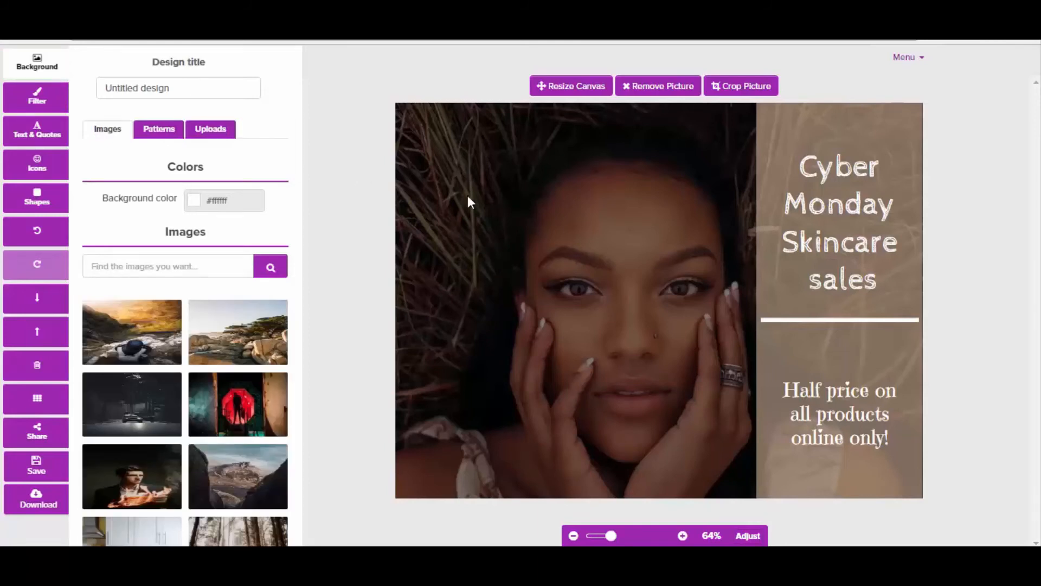
Insert the quote beginning "But life was something more" and place it in the upper-left area of the template's photo
left_click(36, 135)
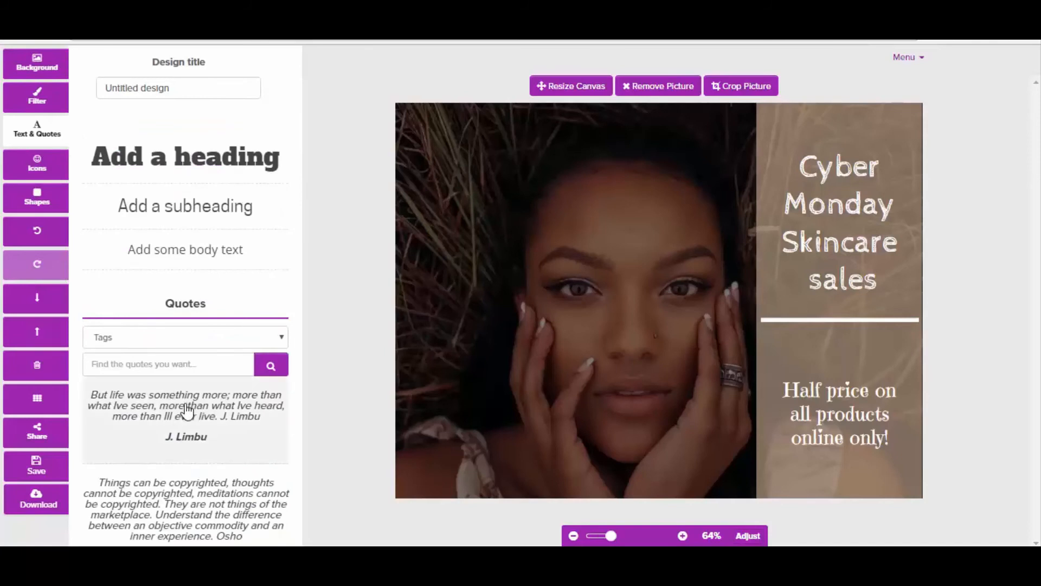
left_click(187, 411)
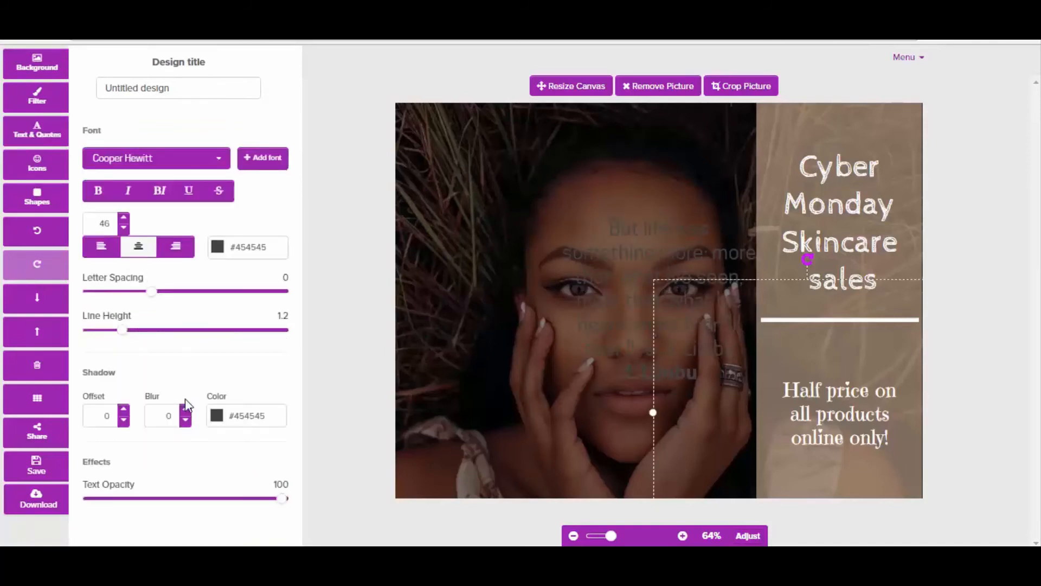
left_click_drag(654, 311, 534, 252)
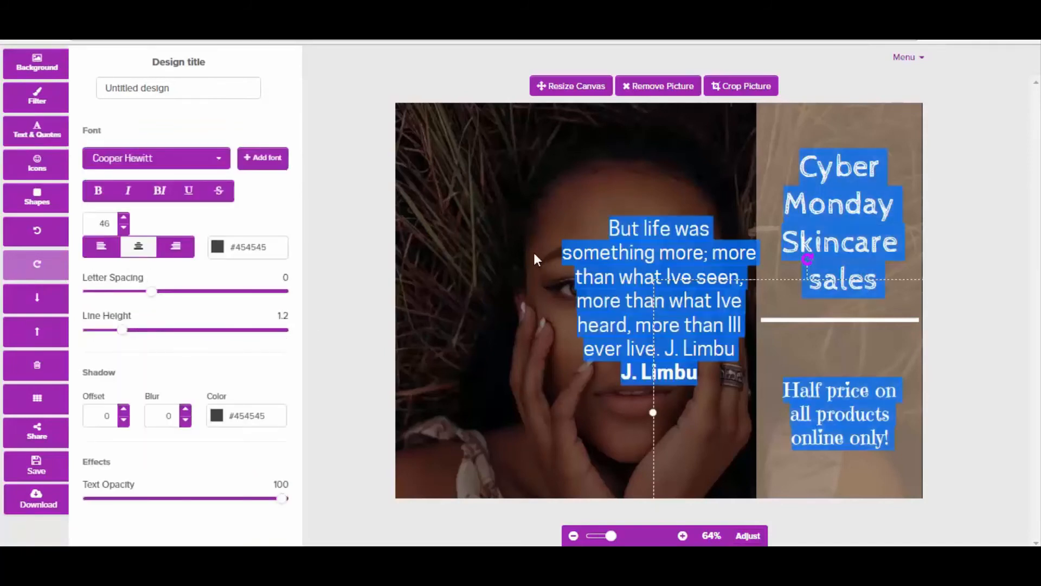
left_click(459, 193)
left_click_drag(604, 277, 465, 192)
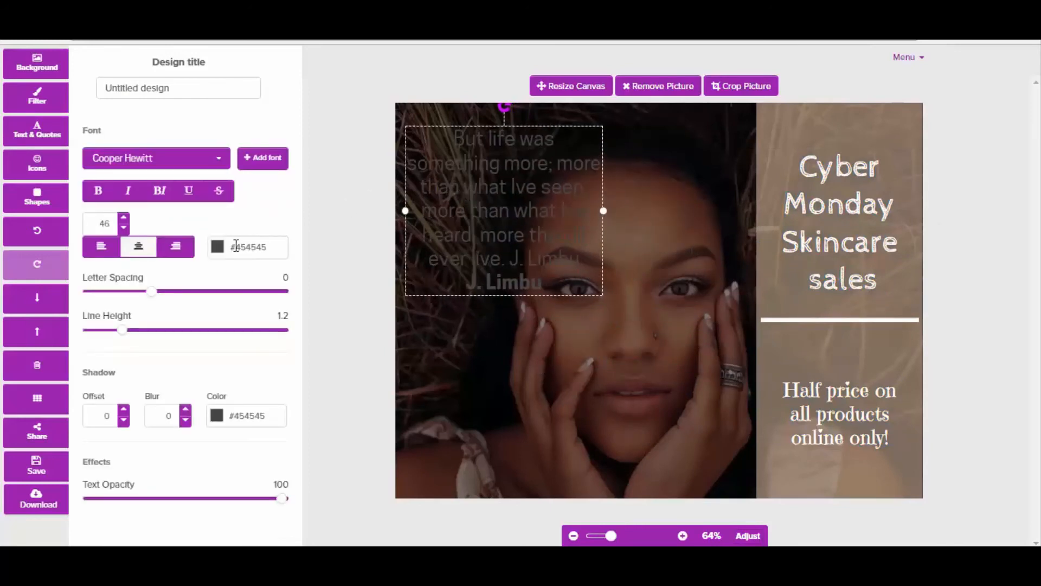
Change the quote text's colour to white and deselect the text
left_click(218, 248)
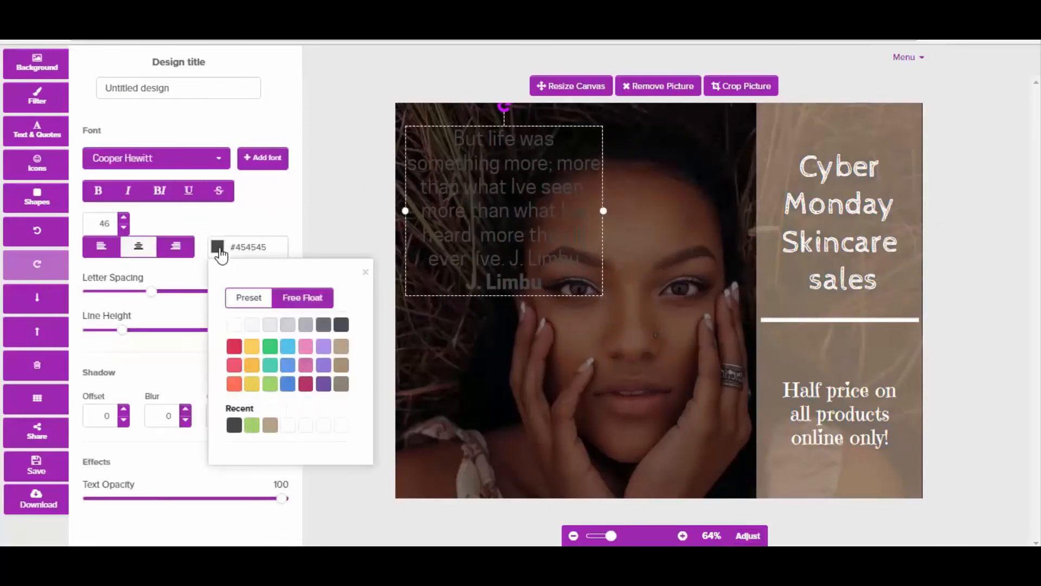
left_click(233, 325)
left_click(492, 343)
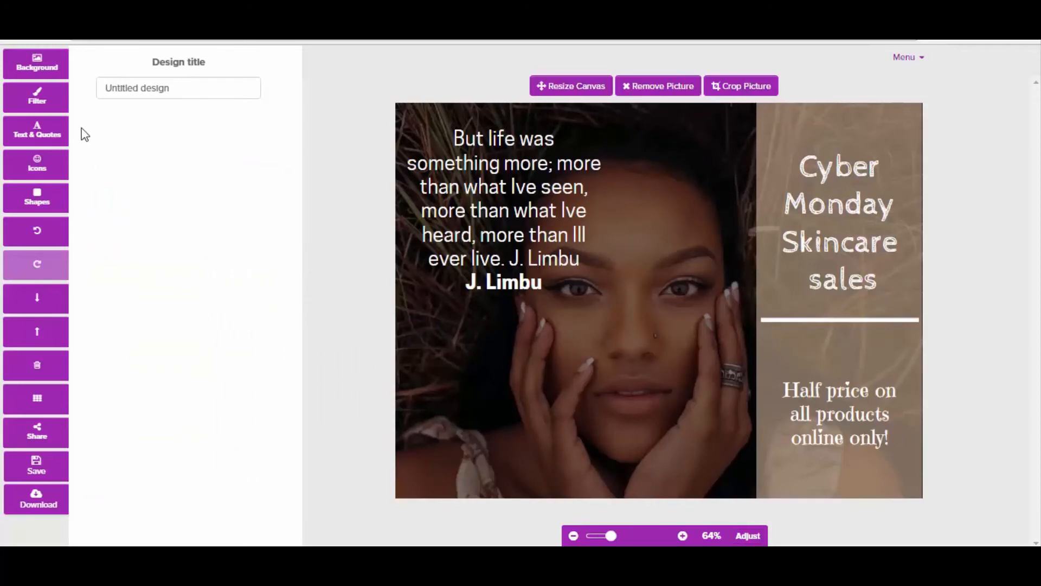
Apply a yellow #ffce54 colour overlay of 31 to the background photo
left_click(43, 103)
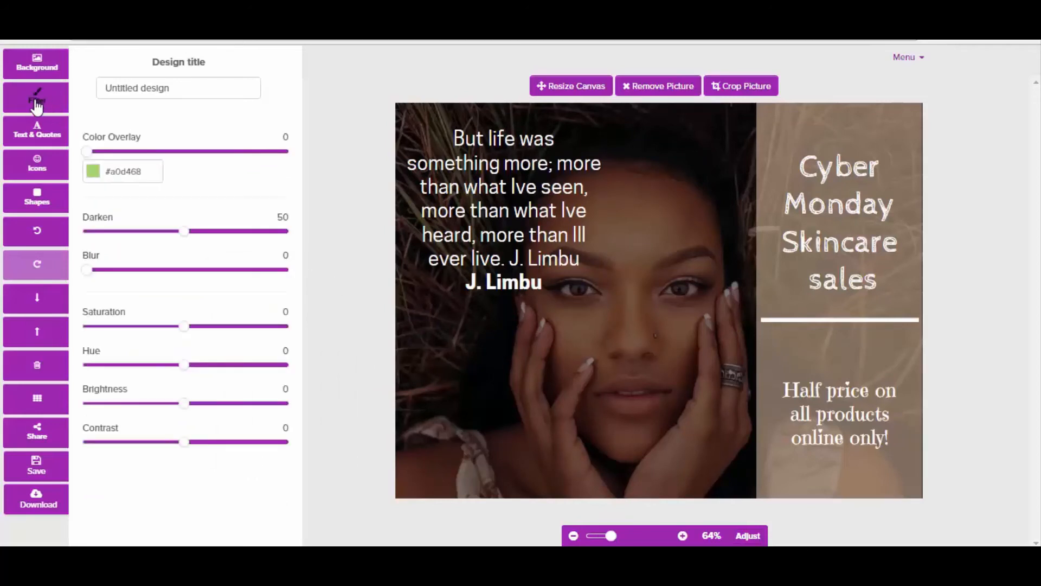
left_click_drag(87, 153, 125, 164)
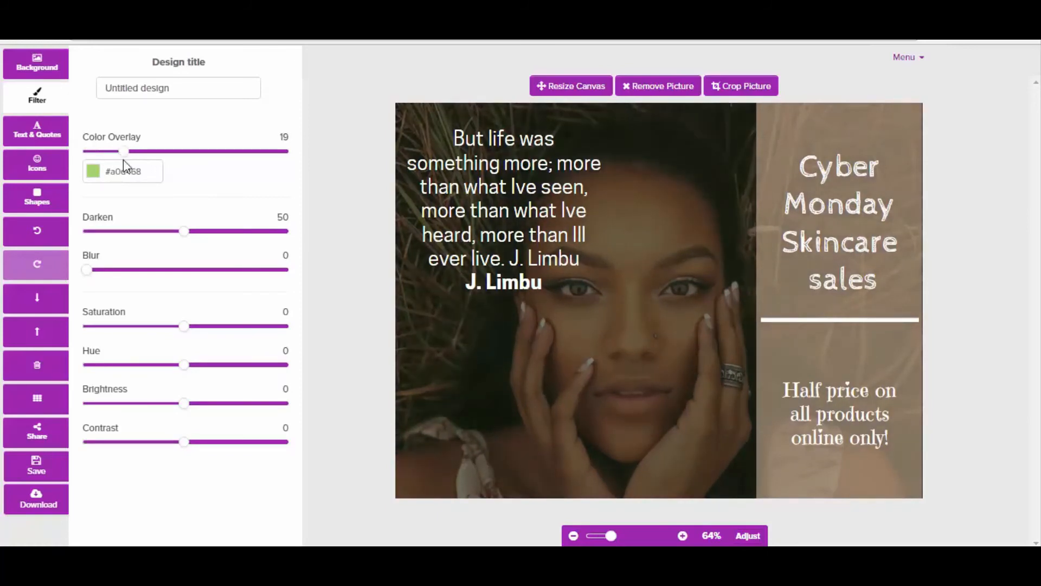
left_click(93, 171)
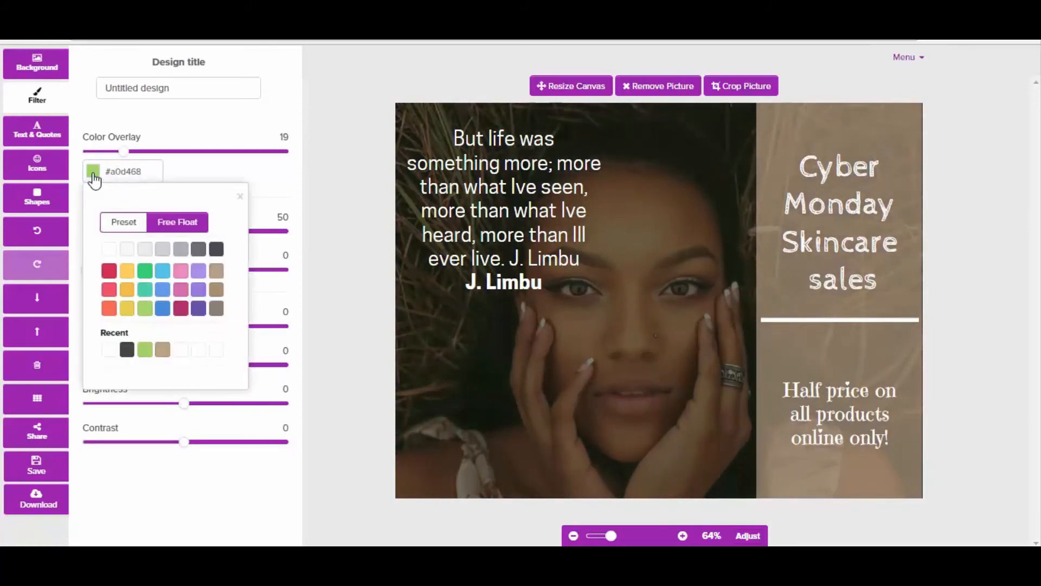
left_click(128, 272)
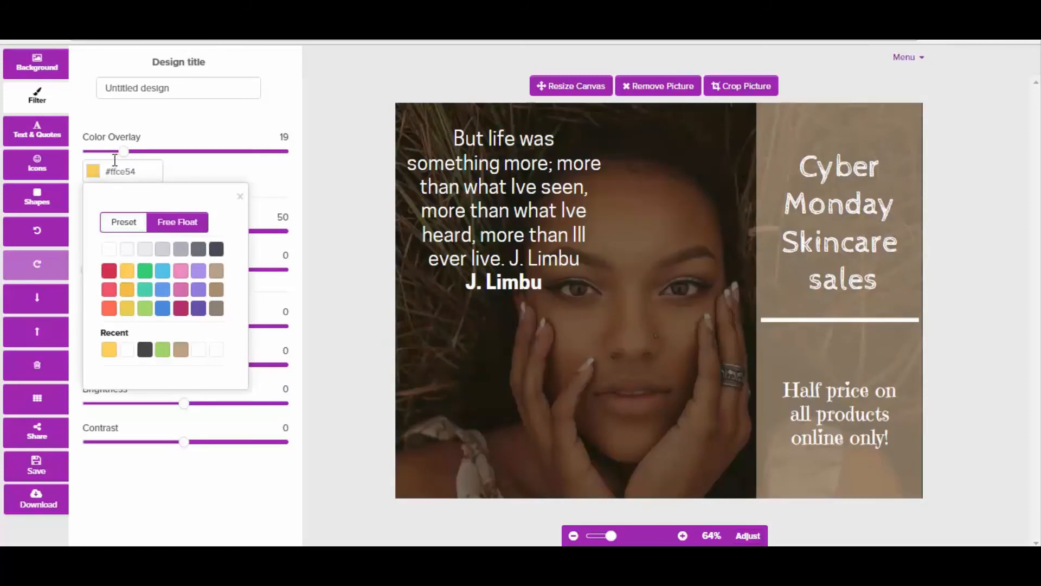
left_click_drag(128, 158, 153, 160)
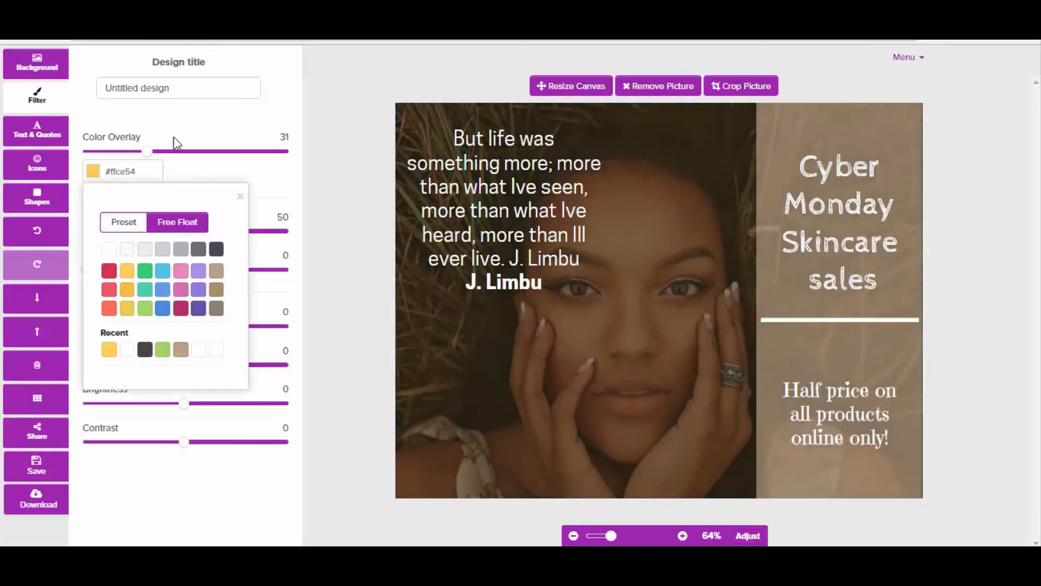
left_click(174, 137)
Set the photo's filters to Darken 30, Blur 10, Saturation -44, Hue -4, Brightness -16 and Contrast -23
left_click_drag(184, 231, 148, 238)
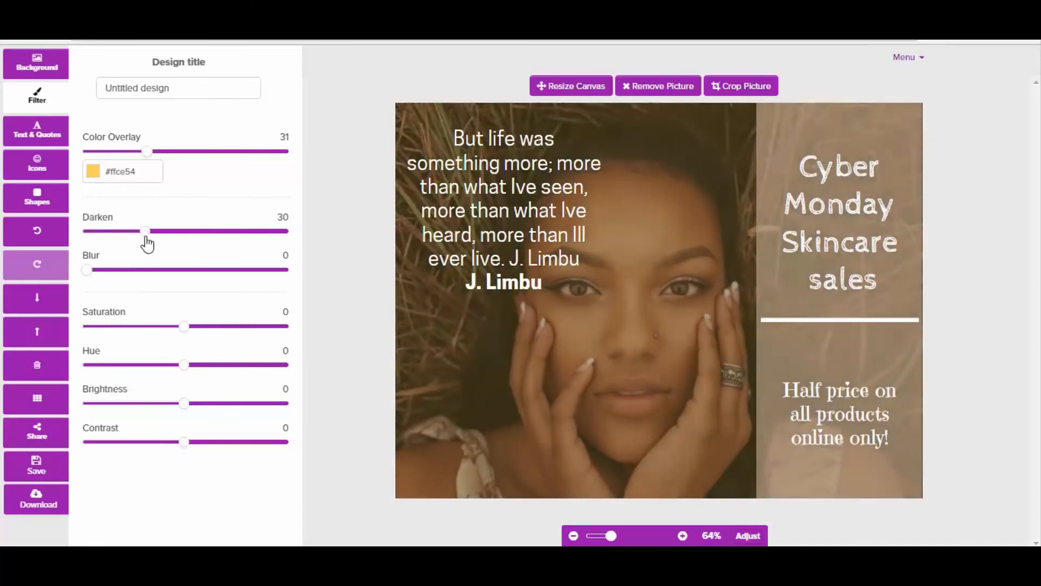
left_click_drag(94, 278, 111, 277)
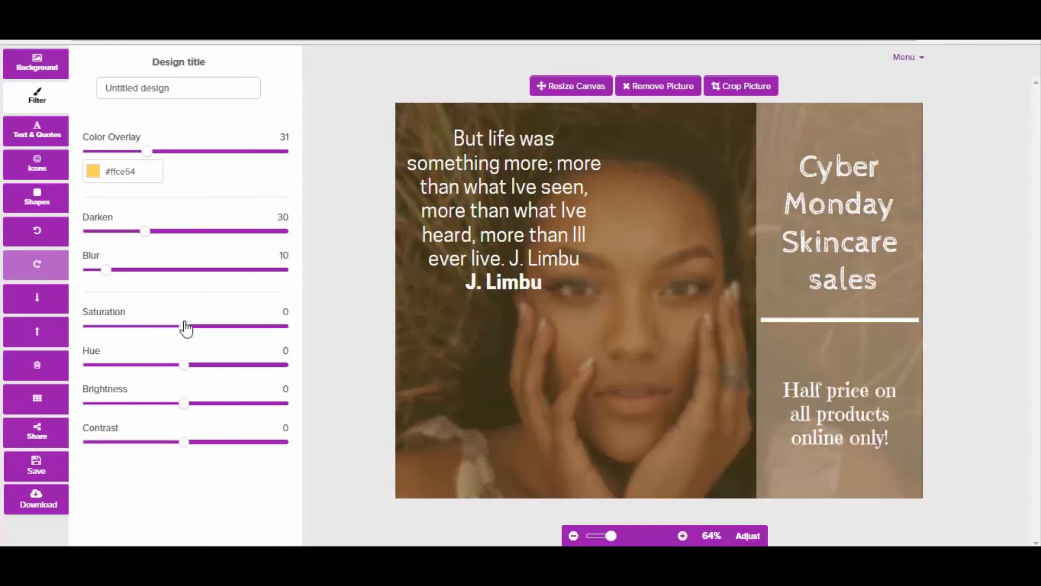
left_click_drag(184, 327, 142, 335)
left_click_drag(181, 364, 168, 368)
left_click_drag(180, 404, 169, 404)
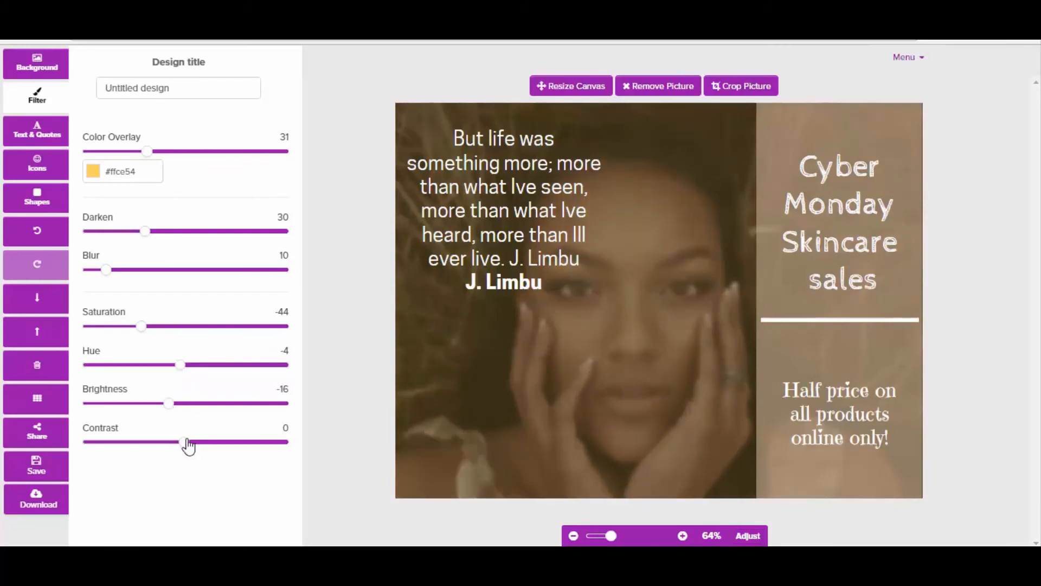
left_click_drag(184, 441, 166, 450)
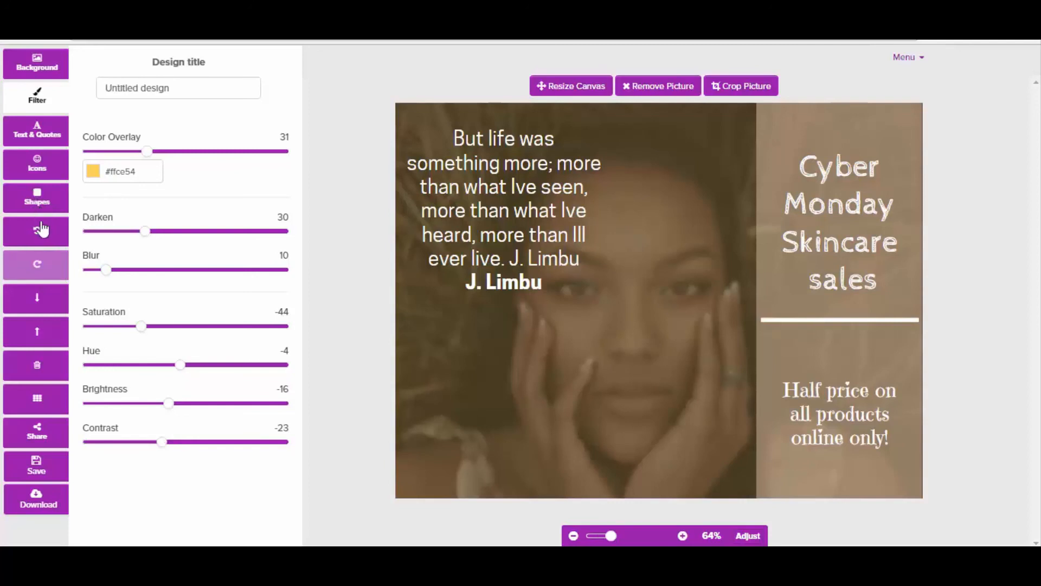
Insert the red Pinterest icon, shrink it and place it in the upper-right corner of the design
left_click(35, 173)
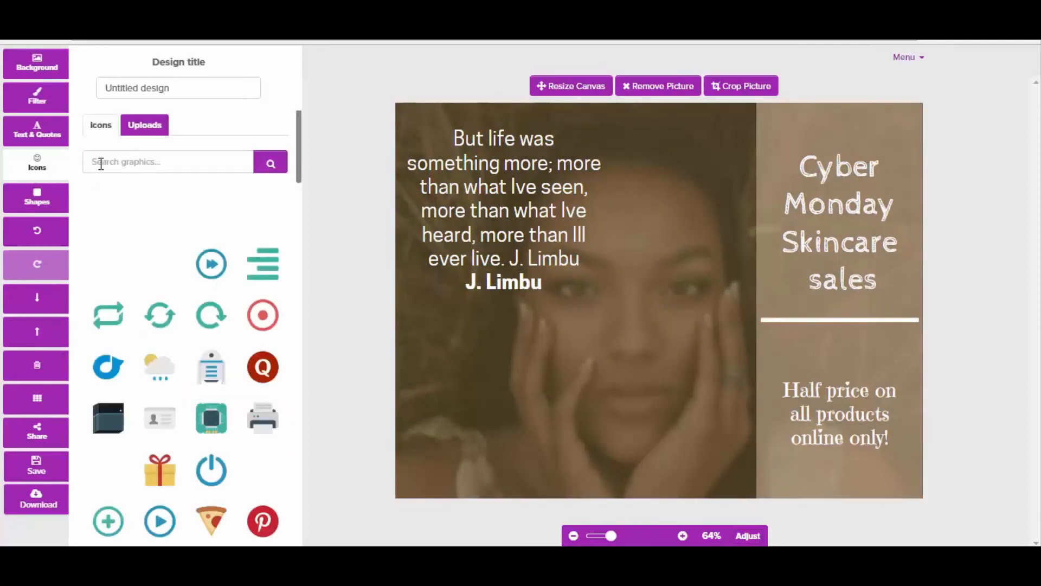
left_click(130, 167)
left_click(263, 521)
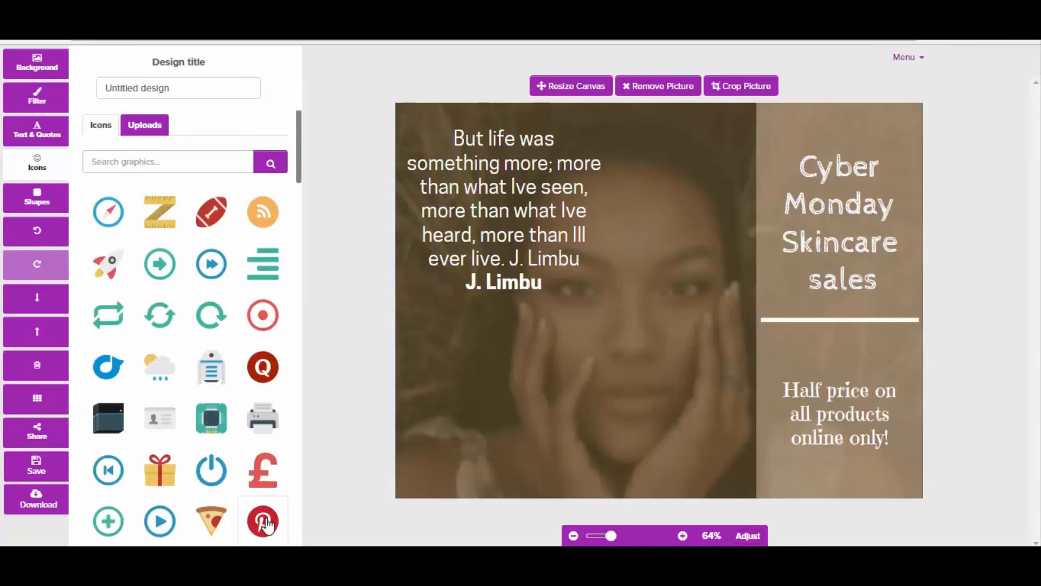
left_click(664, 323)
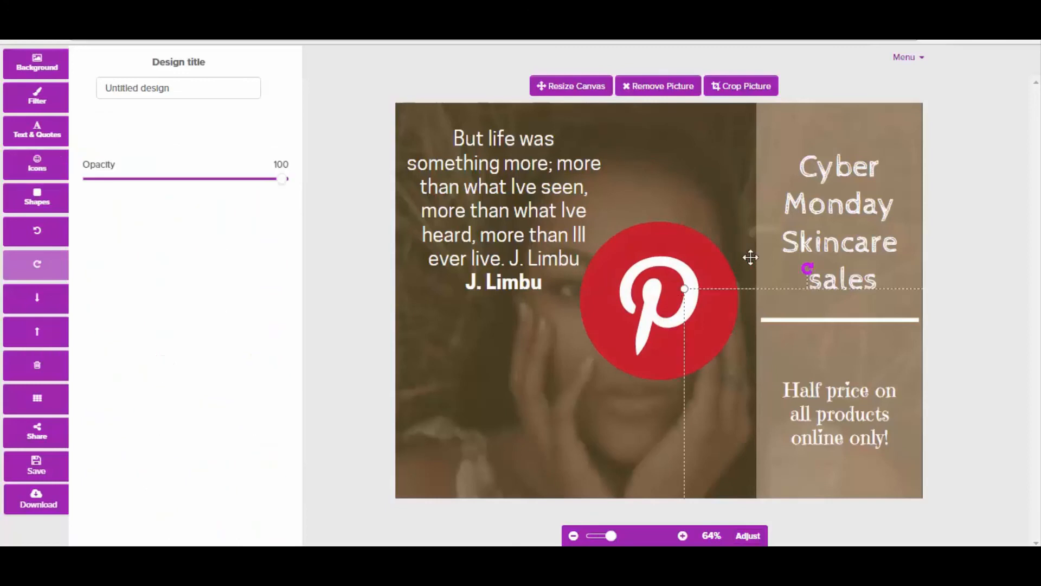
left_click_drag(656, 291, 716, 269)
left_click_drag(798, 202, 897, 121)
Shift the heading and the "Half price" text slightly left, lower the heading to just above the white line, and nudge the Pinterest icon down
left_click(819, 203)
left_click_drag(815, 203, 800, 205)
left_click_drag(848, 421, 832, 421)
left_click_drag(819, 265, 819, 275)
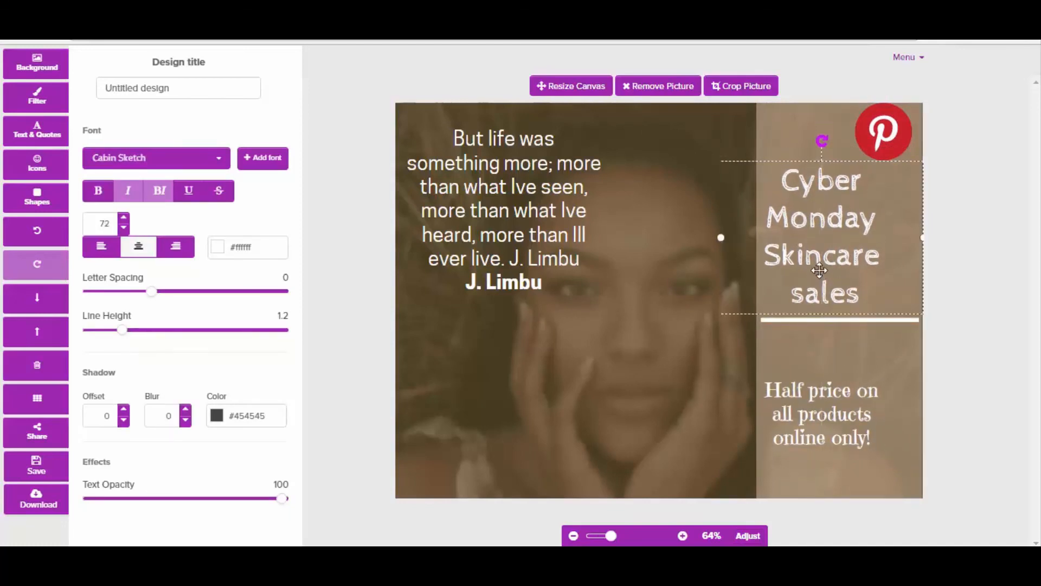
left_click(743, 155)
left_click_drag(883, 132, 884, 138)
left_click(647, 179)
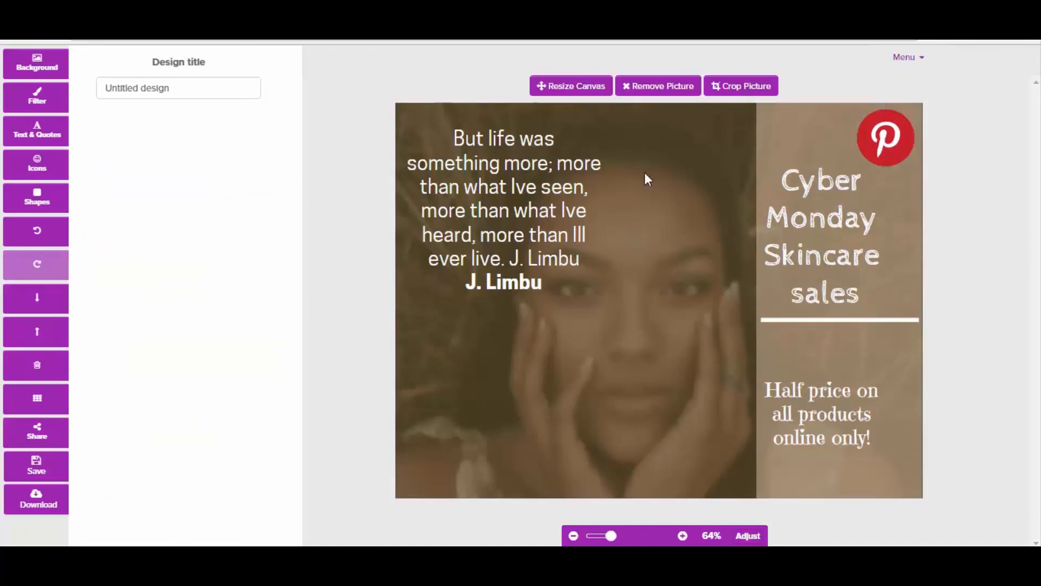
Browse the icon library and open the shape options
left_click(40, 173)
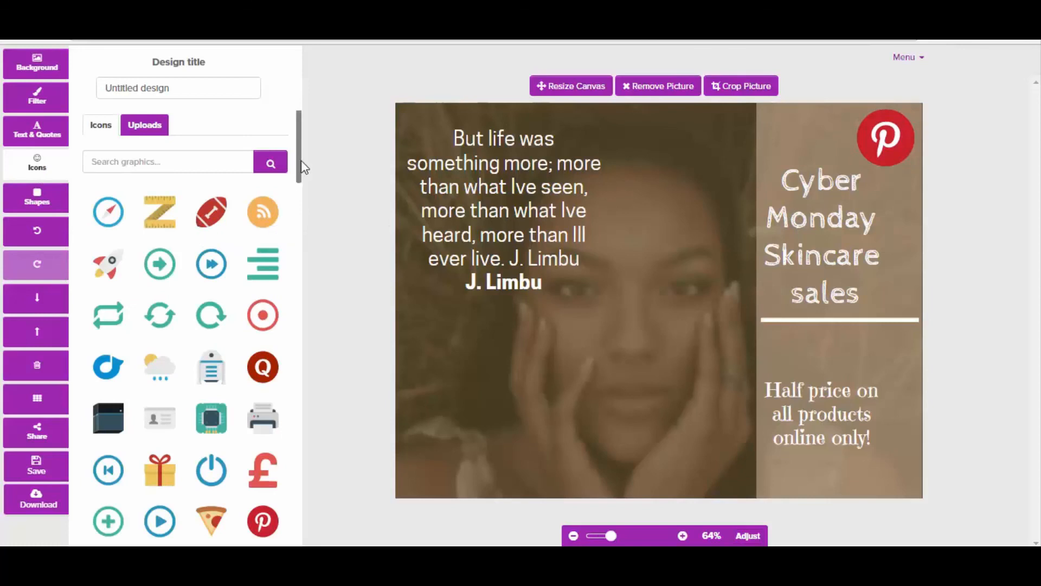
left_click_drag(301, 171, 301, 192)
left_click(38, 202)
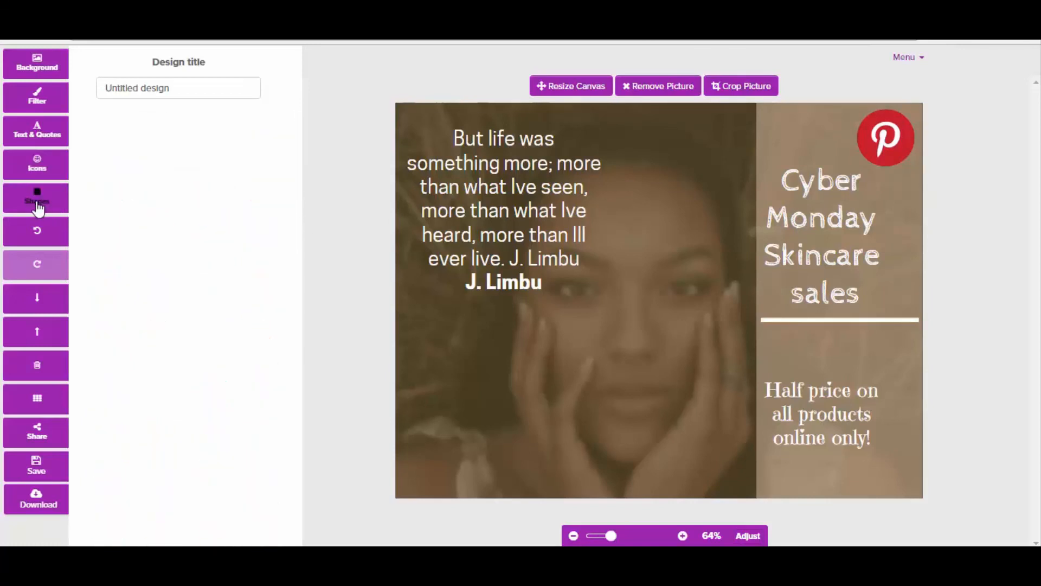